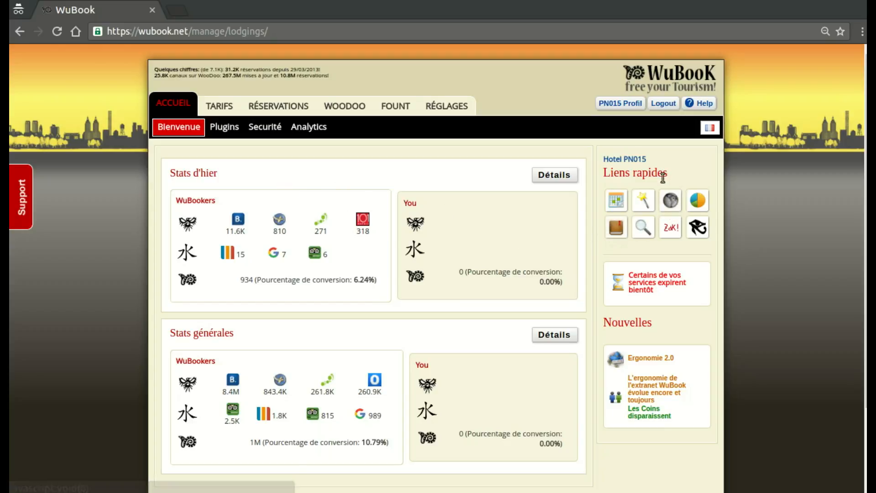
Step: Preview the hotel's public booking engine page and close its window
left_click(673, 206)
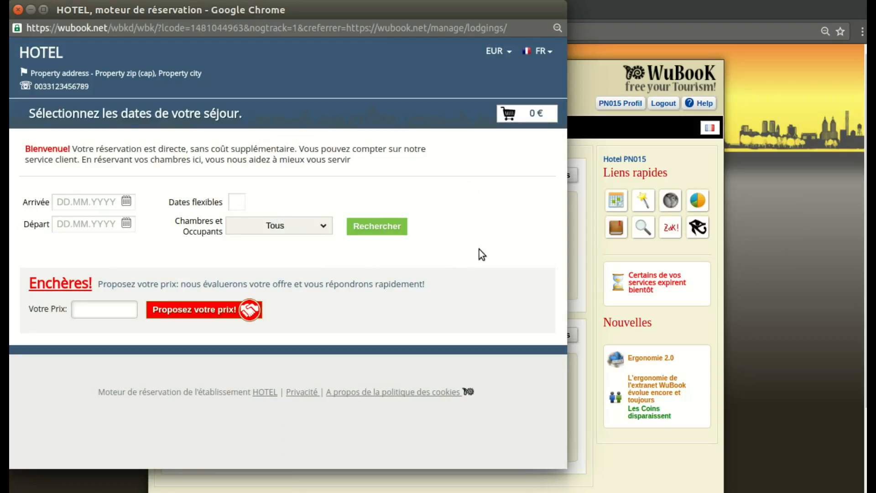
left_click(18, 9)
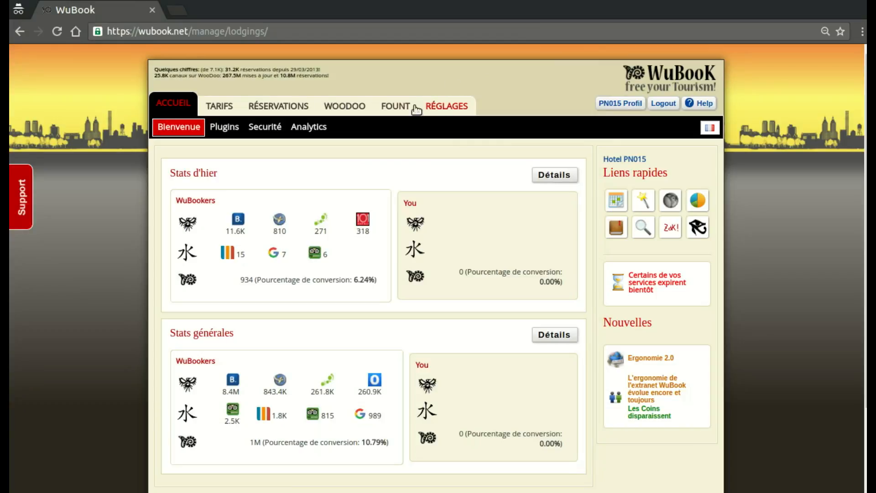
Step: View the booking engine's logo upload settings and its personalised message options
left_click(451, 109)
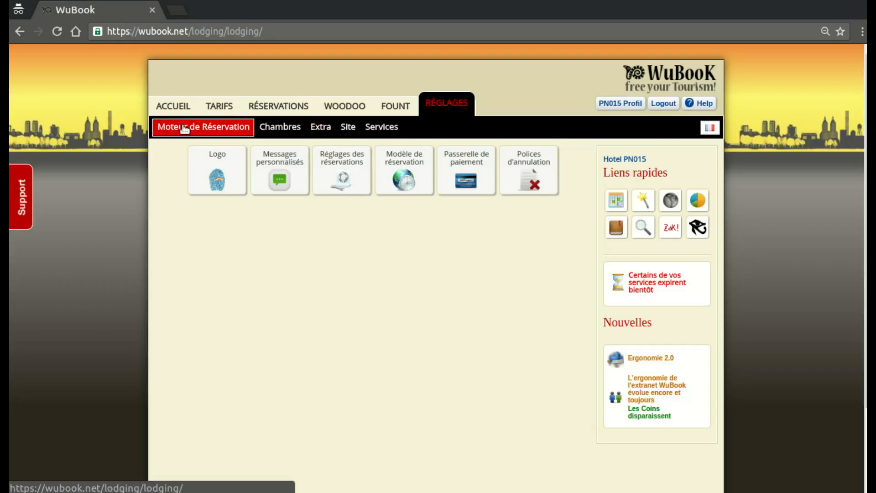
left_click(215, 177)
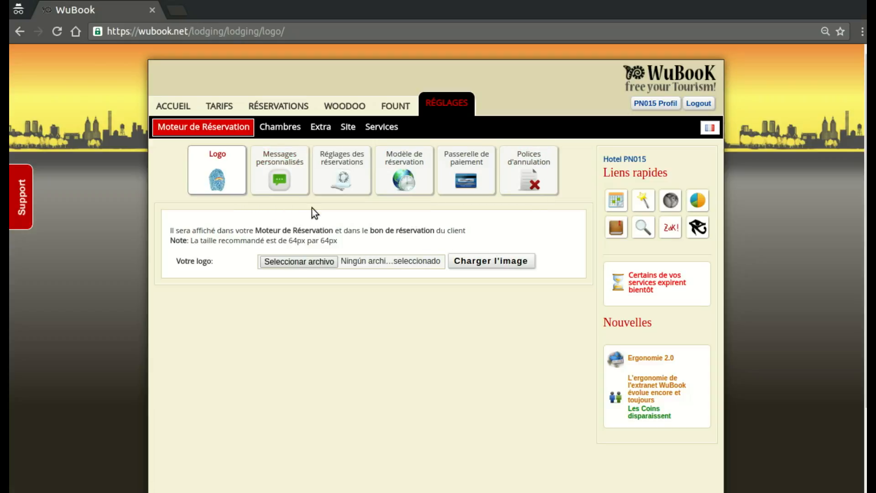
left_click(280, 162)
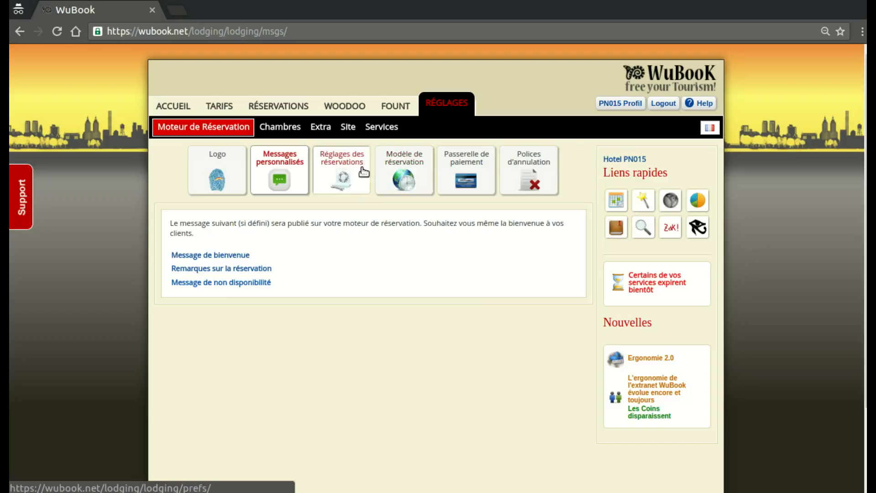
Step: Set the preferred booking model to Temps réel and apply it
left_click(408, 178)
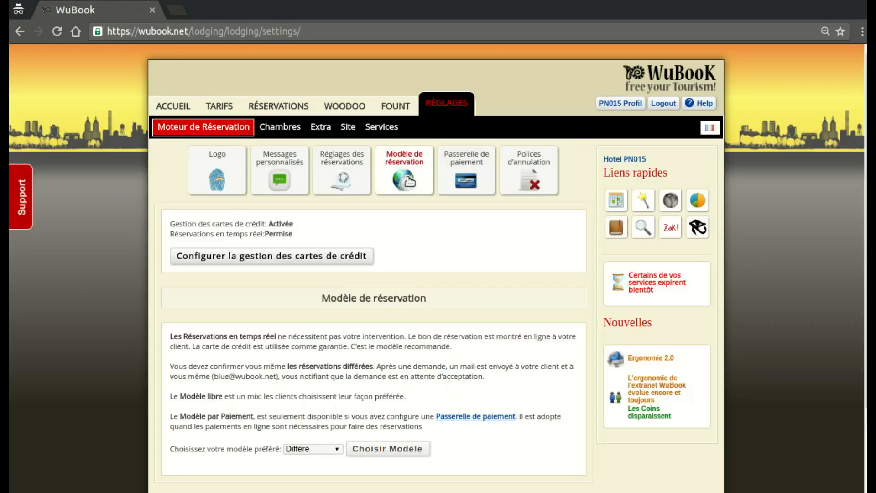
scroll(284, 377, "down", 3)
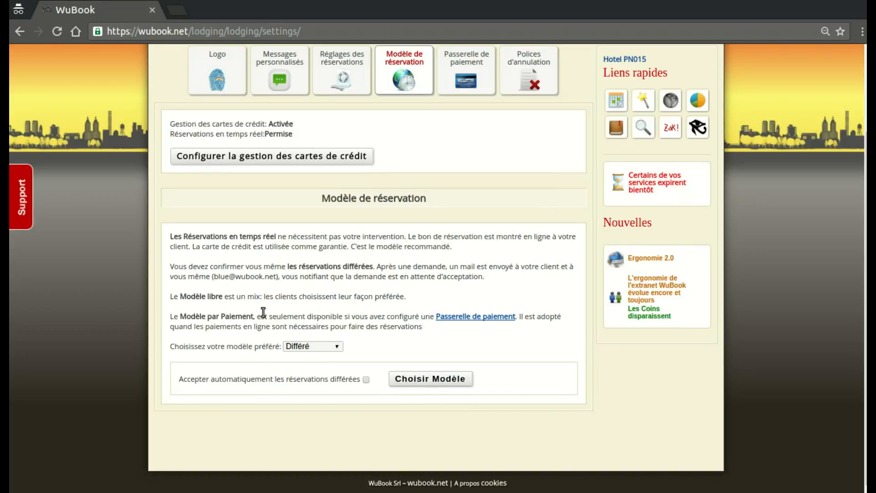
left_click(307, 349)
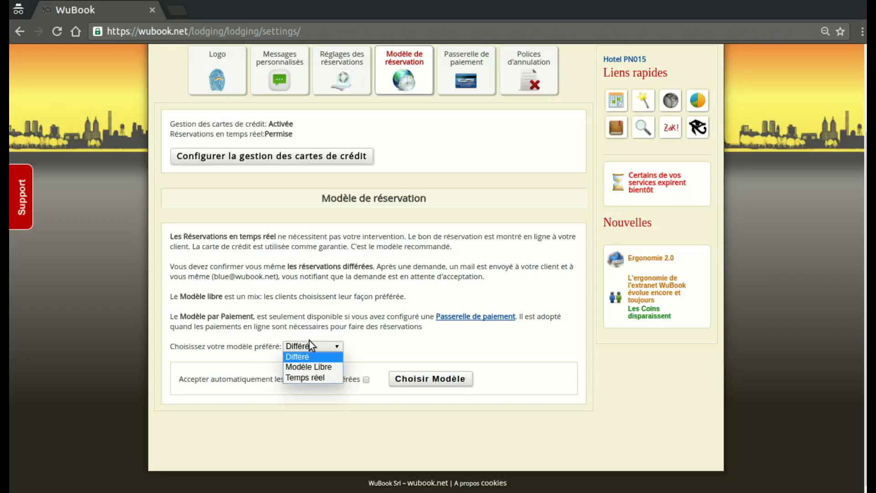
left_click(307, 378)
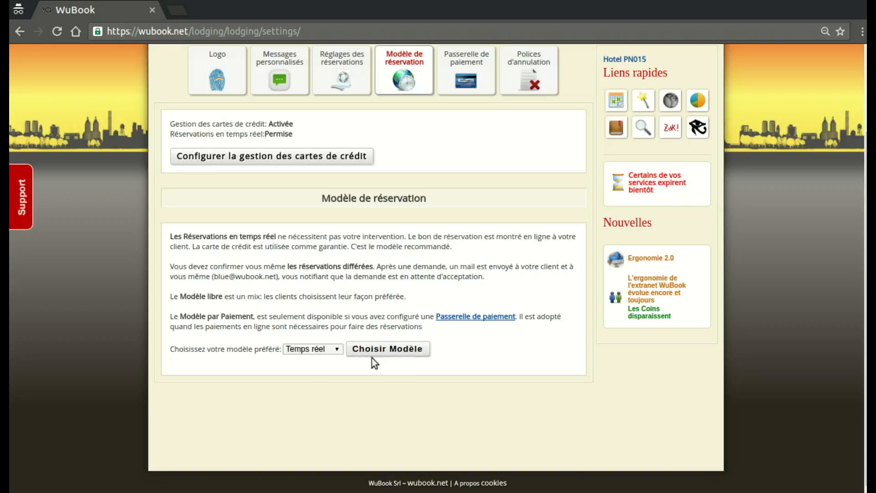
left_click(360, 349)
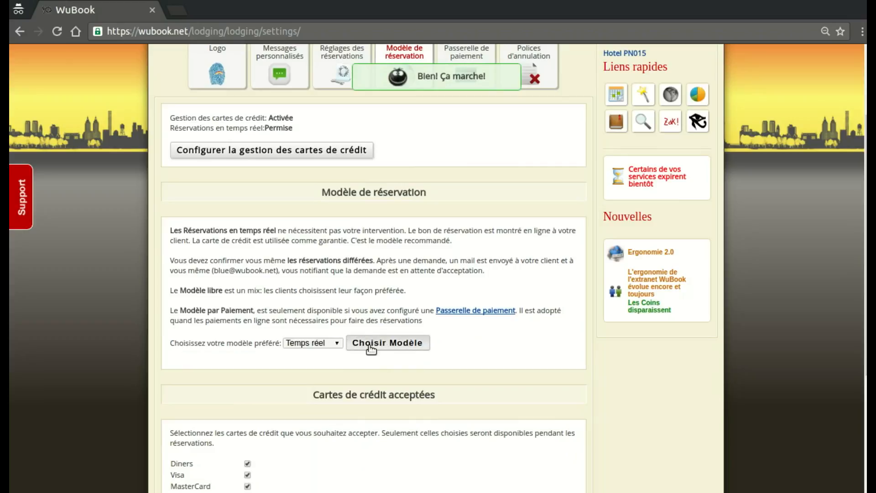
Step: Restrict the accepted credit cards to Visa and MasterCard only, and save the selection
scroll(354, 189, "down", 4)
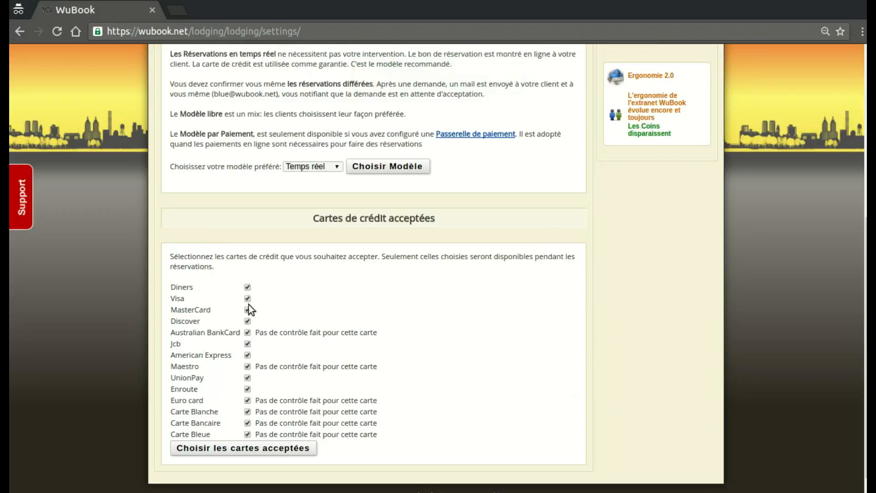
left_click(247, 288)
left_click(247, 400)
left_click(248, 411)
left_click(247, 423)
left_click(248, 434)
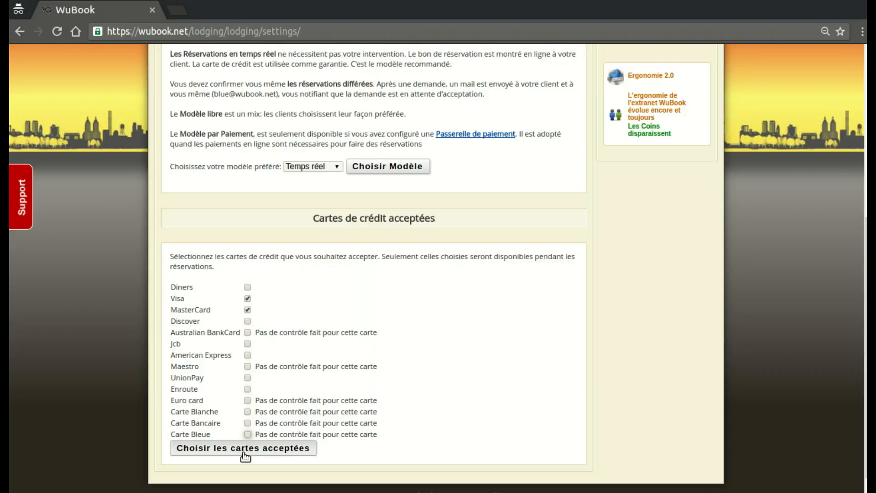
left_click(227, 452)
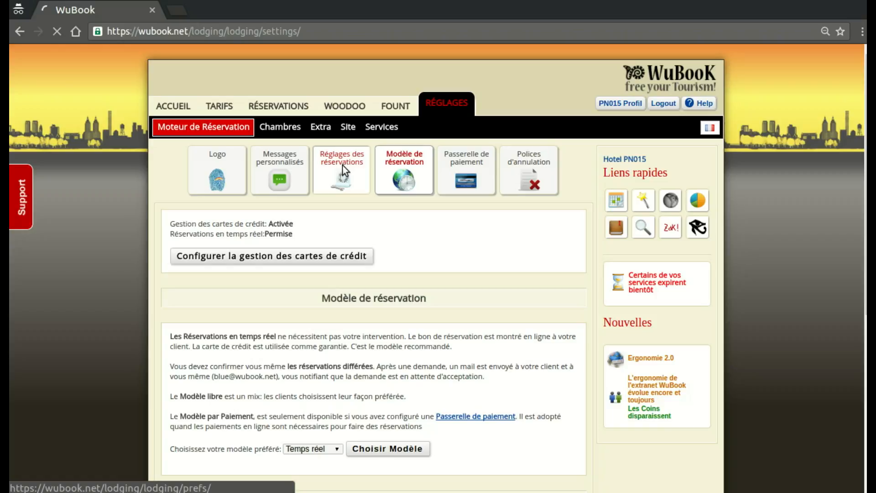
Step: Review the booking engine's reservation preferences, including the explanation of the Activer la version Mobile option
left_click(343, 166)
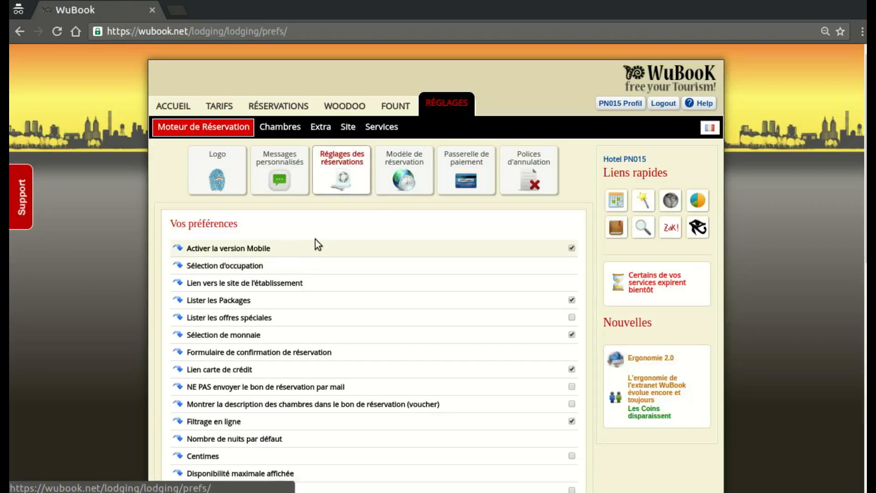
left_click(249, 250)
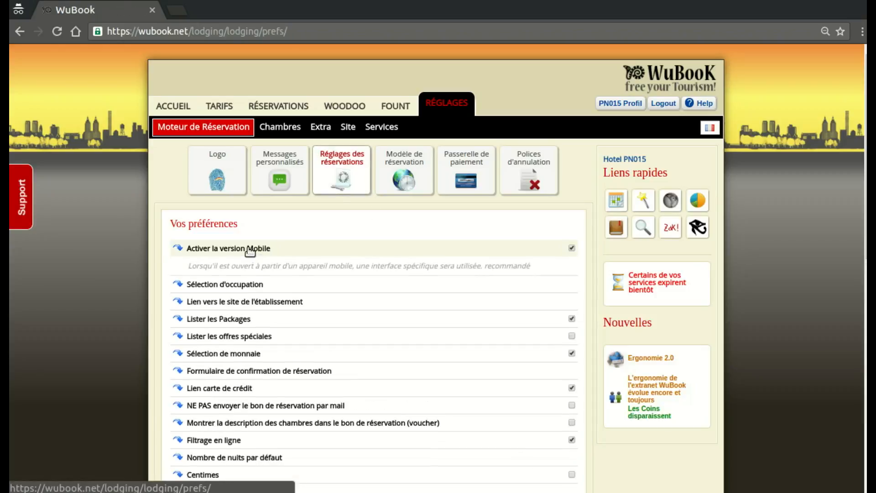
left_click(248, 250)
scroll(262, 246, "down", 1)
scroll(263, 247, "down", 7)
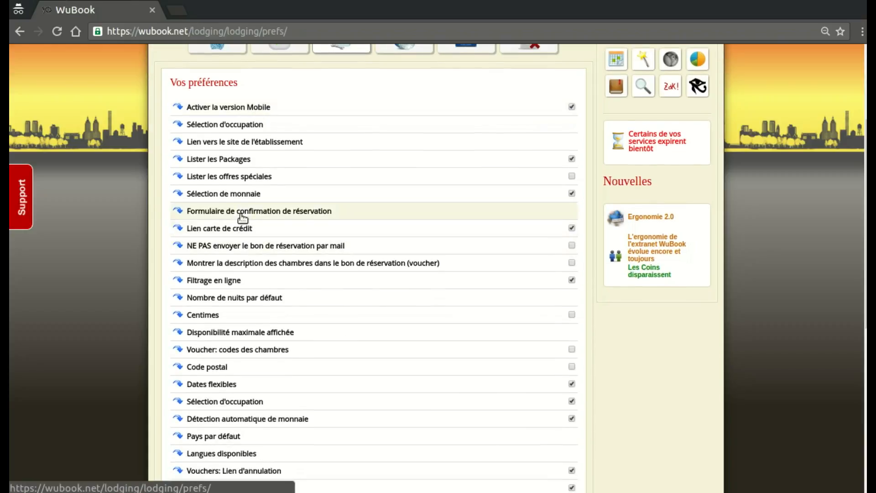
scroll(242, 210, "up", 7)
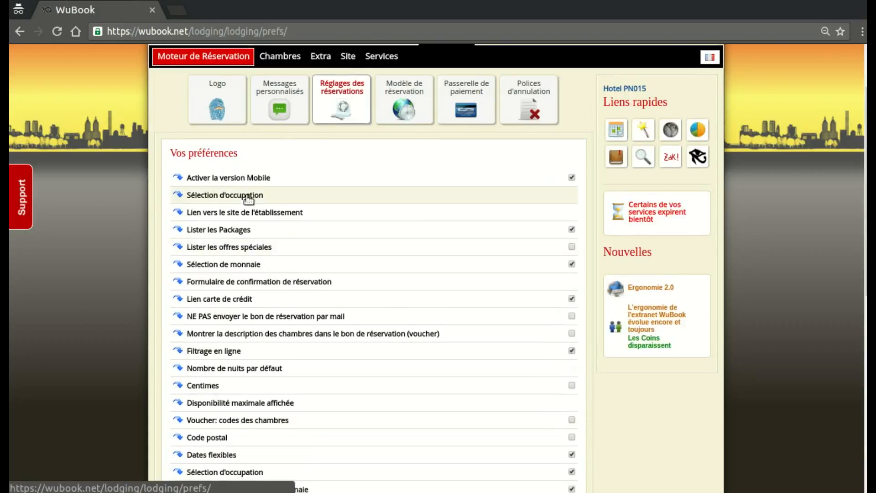
left_click(206, 178)
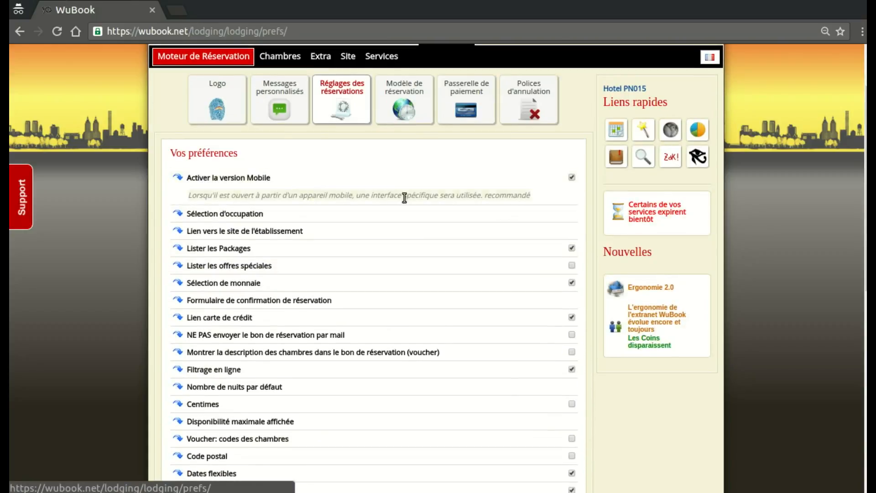
left_click(214, 179)
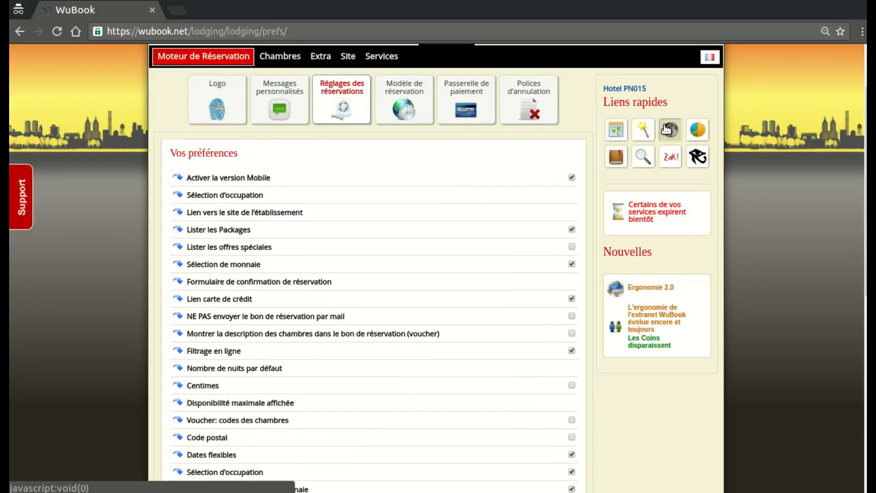
scroll(371, 256, "down", 5)
scroll(371, 257, "down", 4)
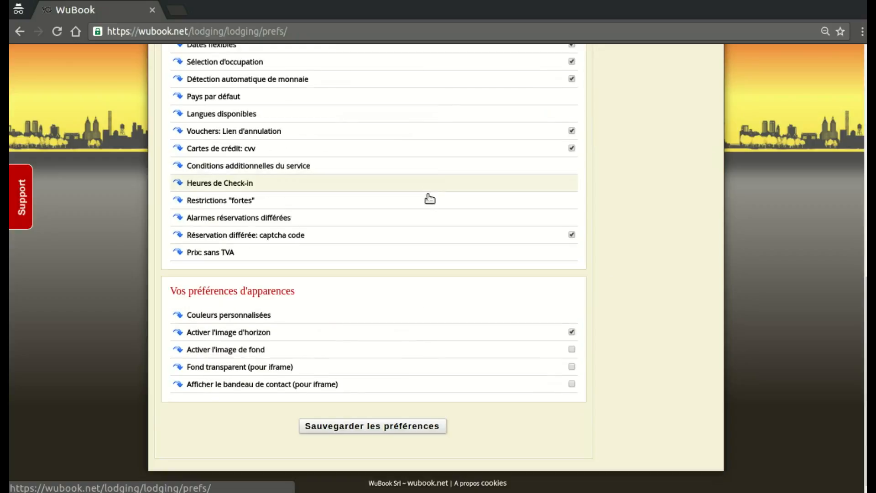
scroll(615, 289, "up", 11)
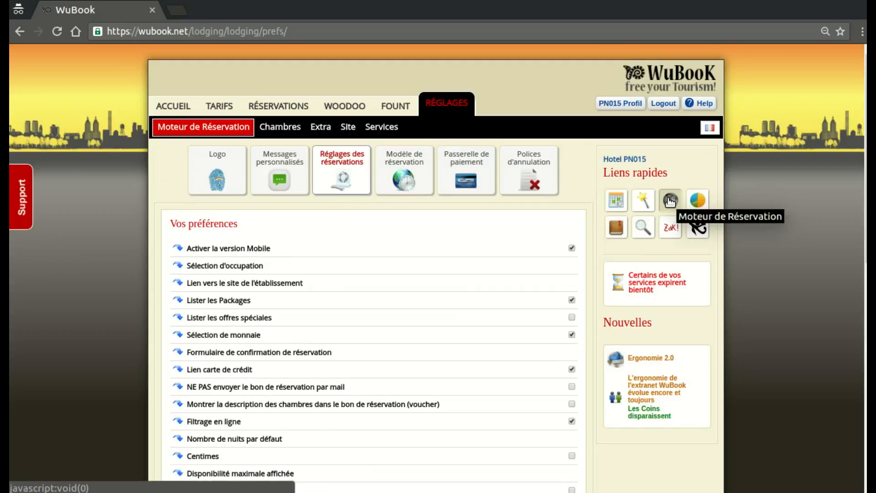
scroll(389, 276, "down", 4)
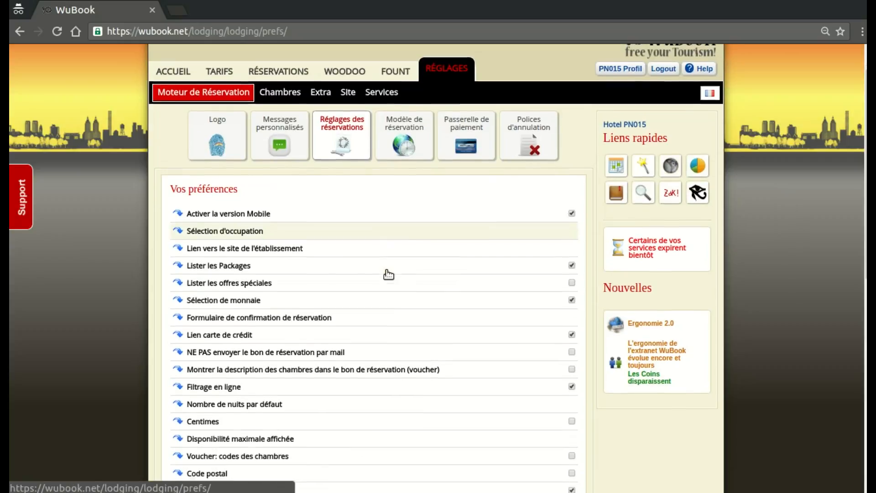
scroll(347, 315, "down", 2)
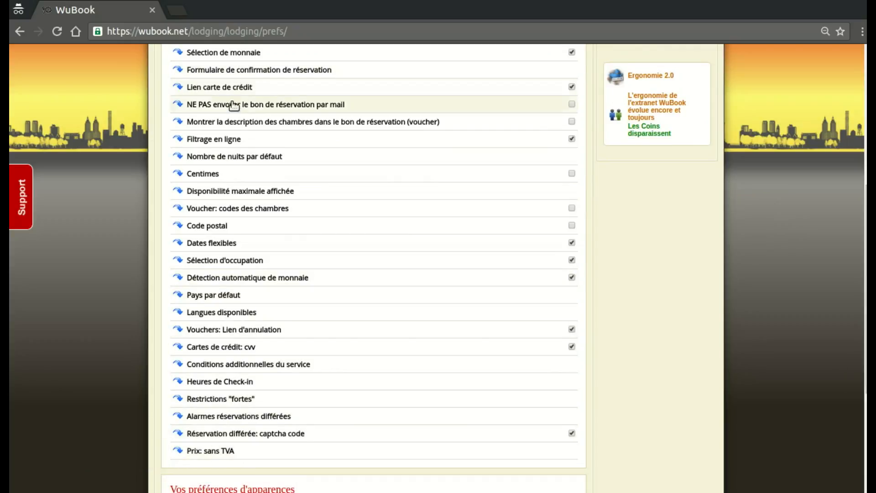
Step: Enable a custom colour for the header bar background (Fond de la barre d'entête) in the appearance preferences
scroll(234, 105, "down", 2)
scroll(236, 117, "down", 2)
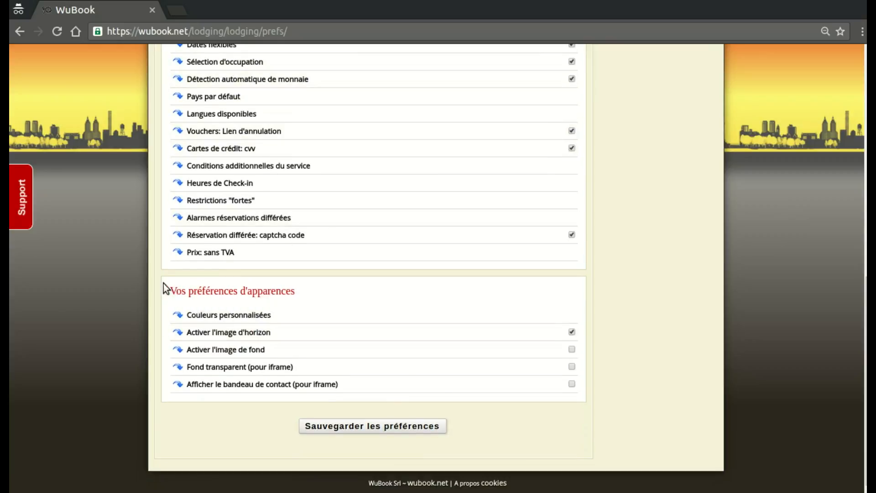
left_click(217, 318)
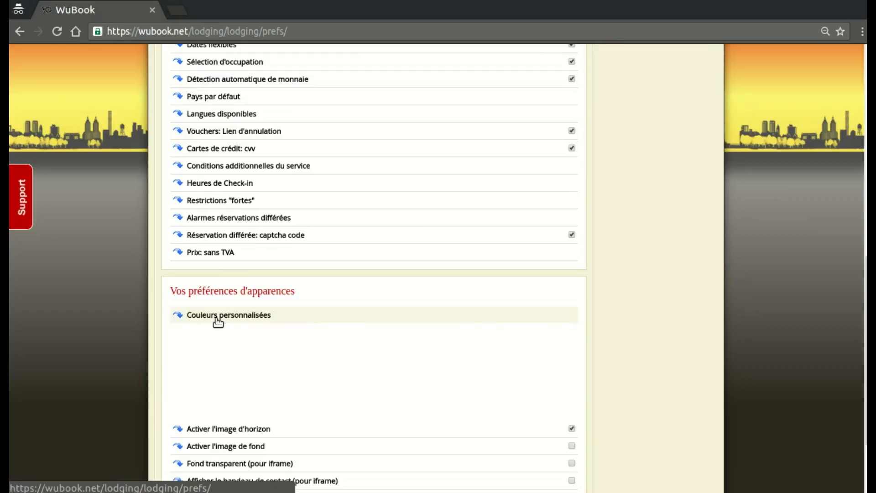
left_click(192, 353)
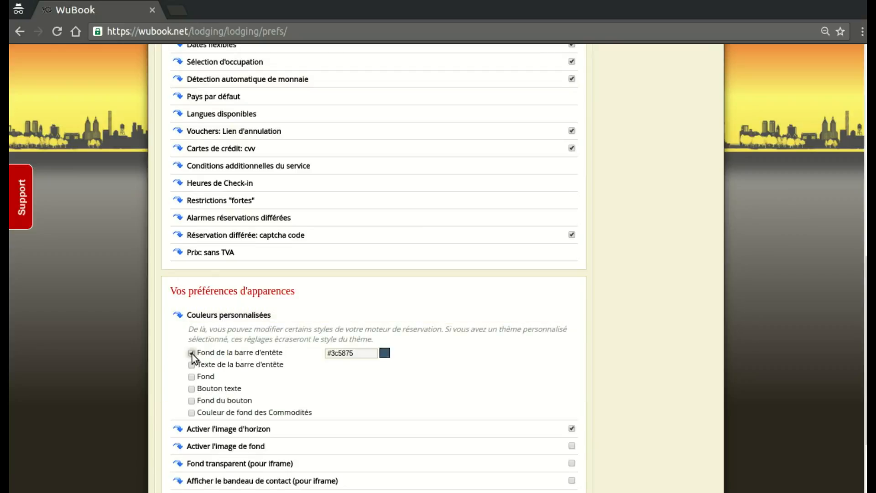
Step: Set the header bar background colour to the yellow-green #bacc17 and save the preferences
left_click(385, 358)
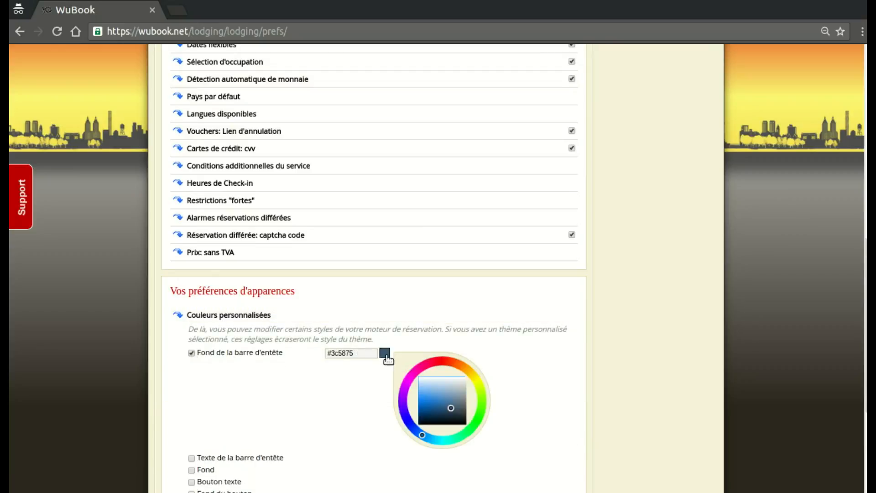
left_click(466, 370)
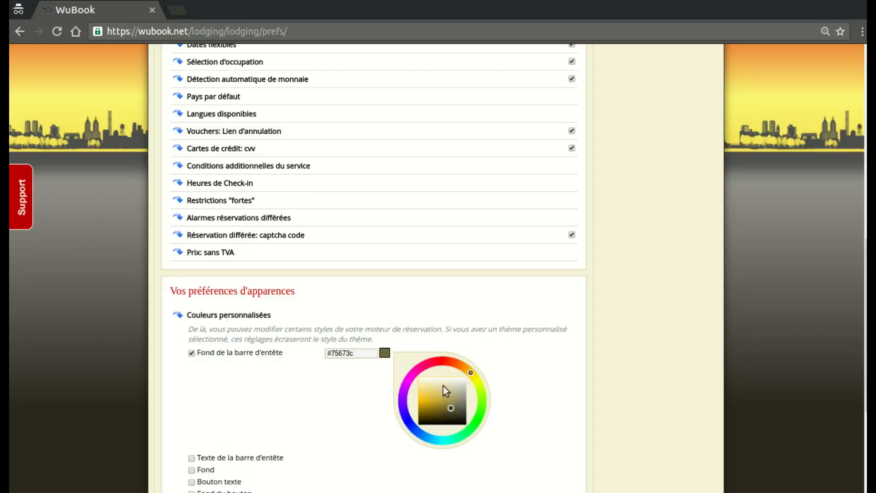
left_click(424, 407)
scroll(458, 319, "down", 4)
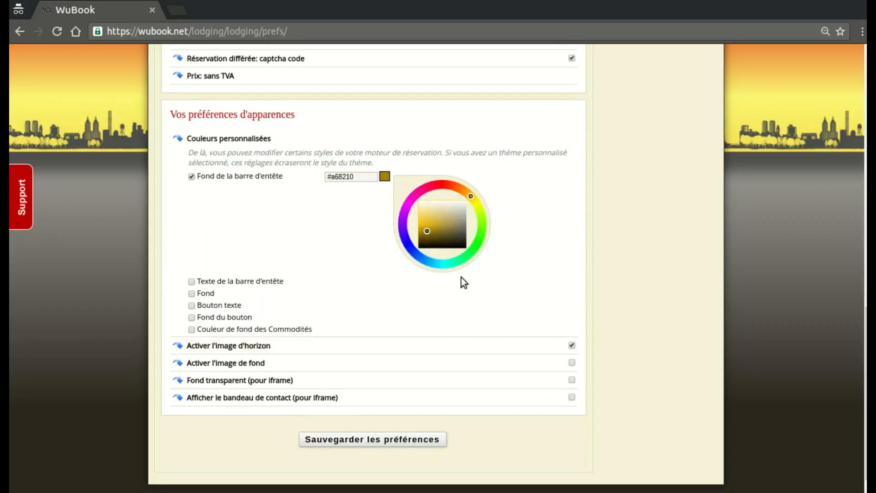
left_click(462, 193)
left_click(425, 223)
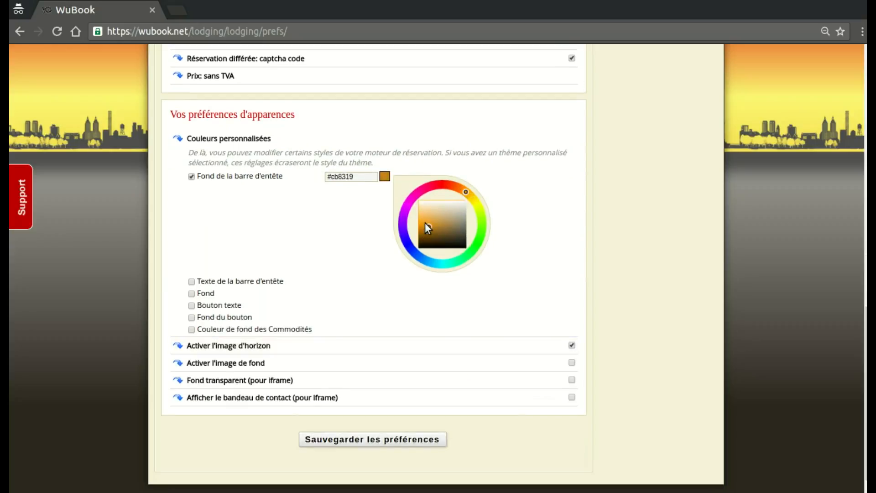
left_click(442, 221)
left_click(477, 207)
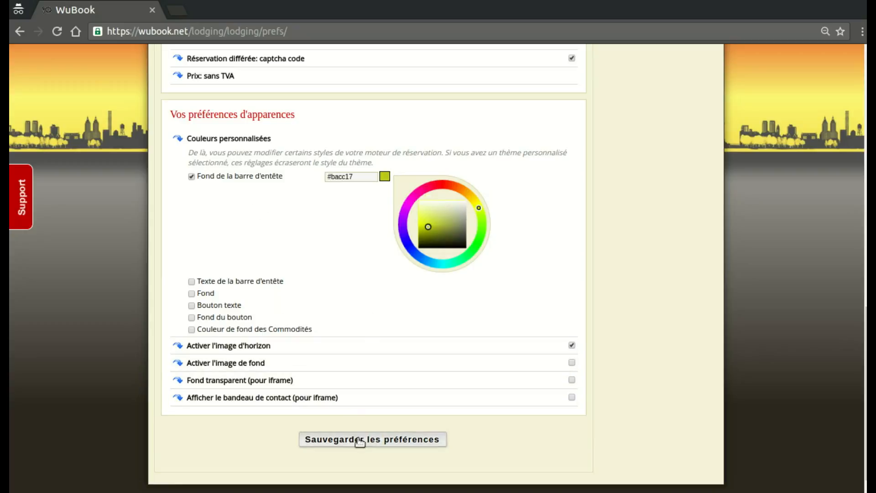
left_click(319, 441)
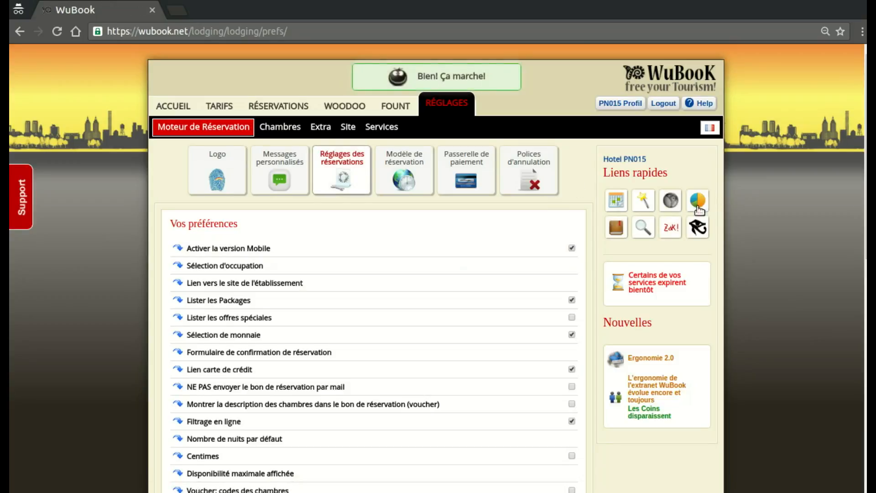
Step: Check the new header colour in the booking engine preview, close it and return to the preferences
left_click(670, 205)
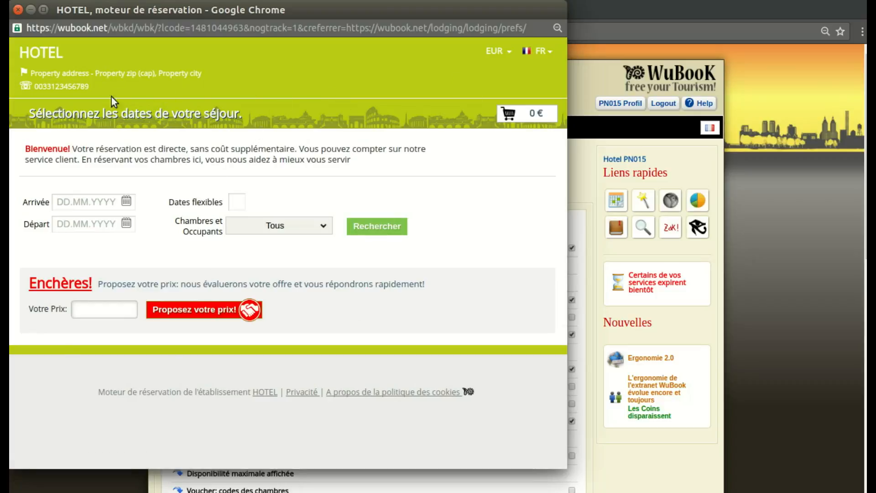
left_click(20, 10)
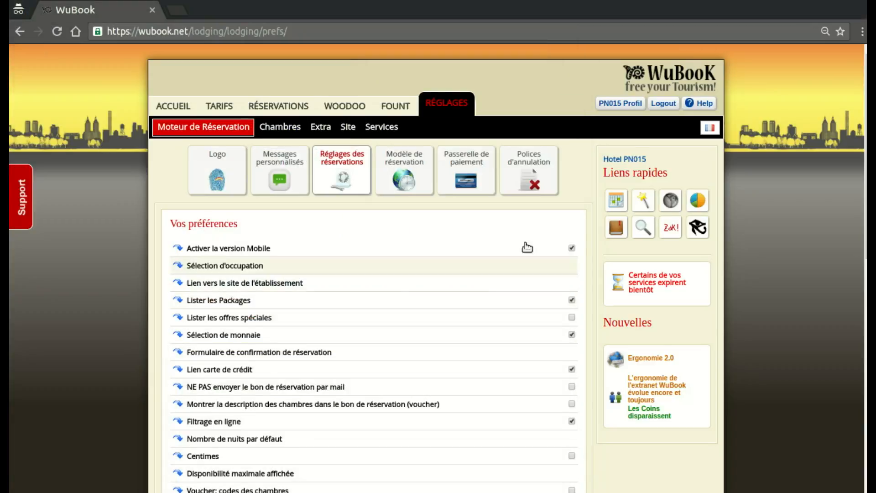
scroll(496, 280, "down", 6)
scroll(489, 234, "up", 6)
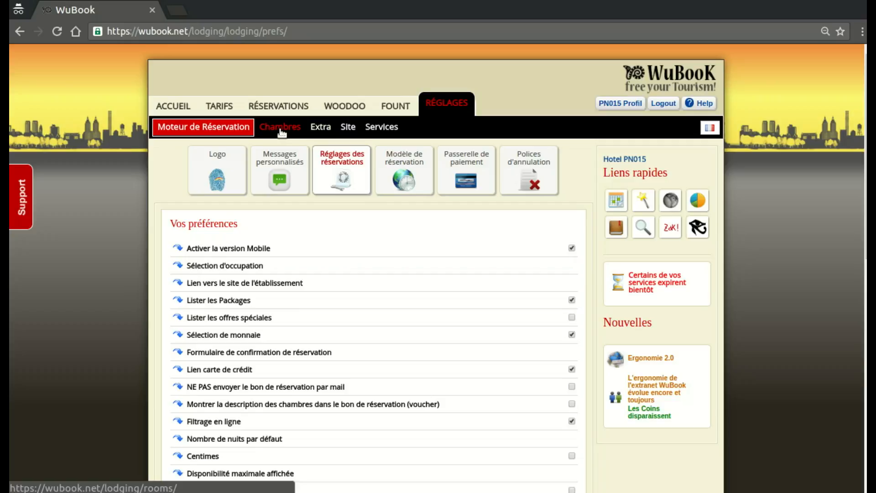
Step: Look over the Extra settings categories and return to the Moteur de Réservation settings
left_click(320, 127)
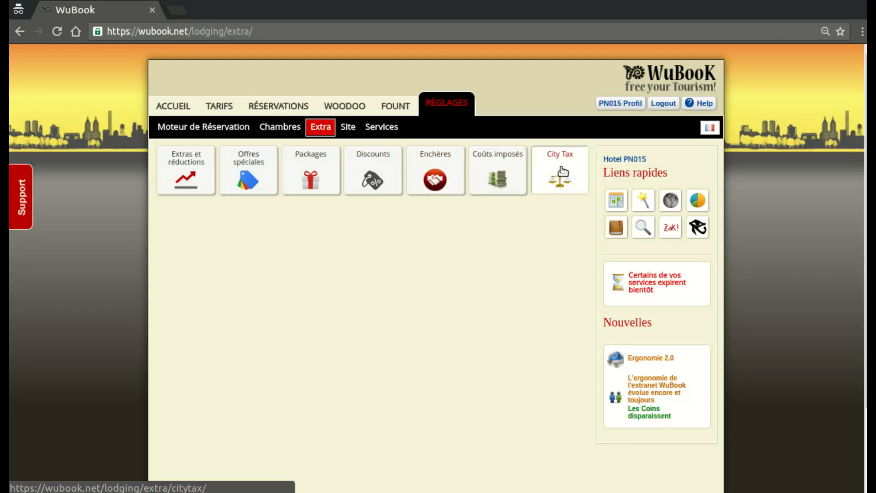
left_click(438, 108)
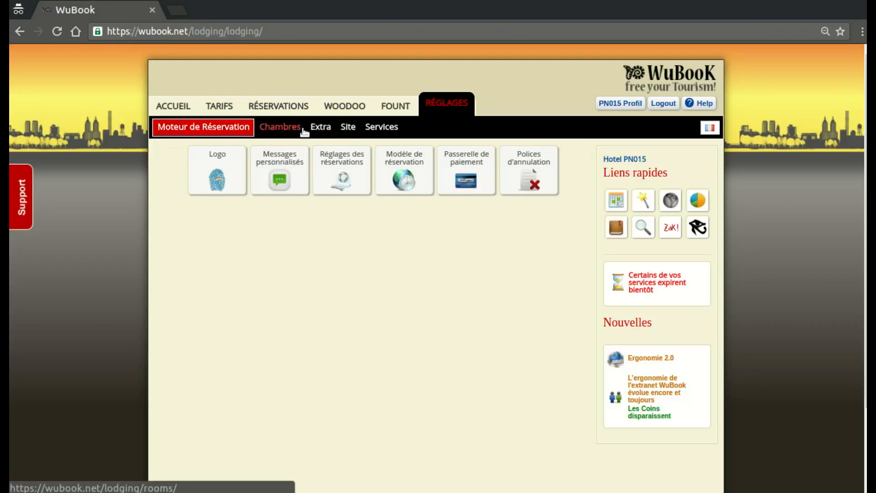
left_click(323, 129)
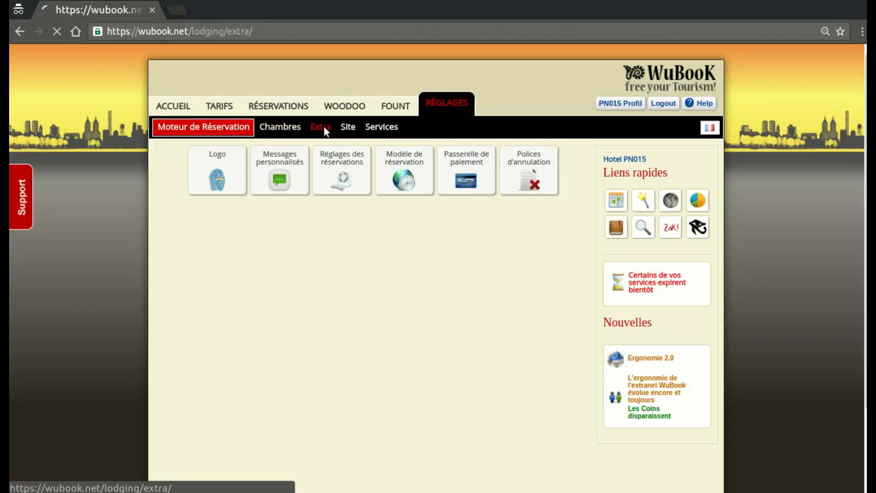
left_click(227, 130)
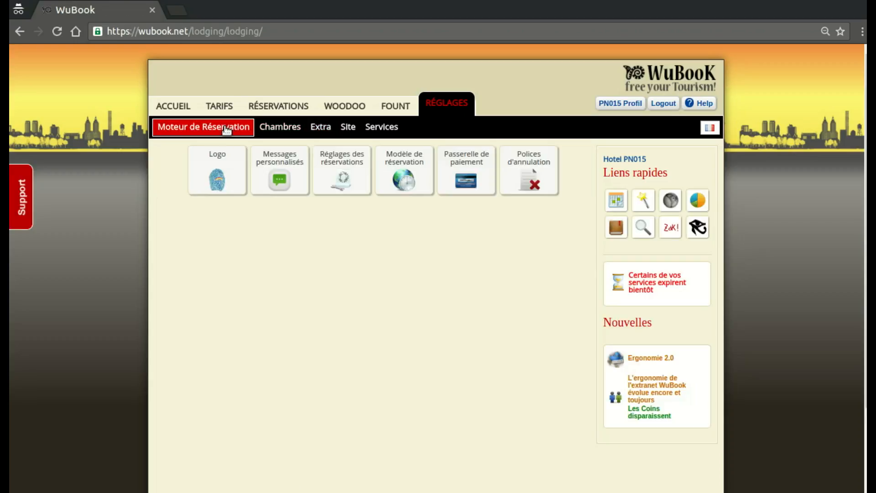